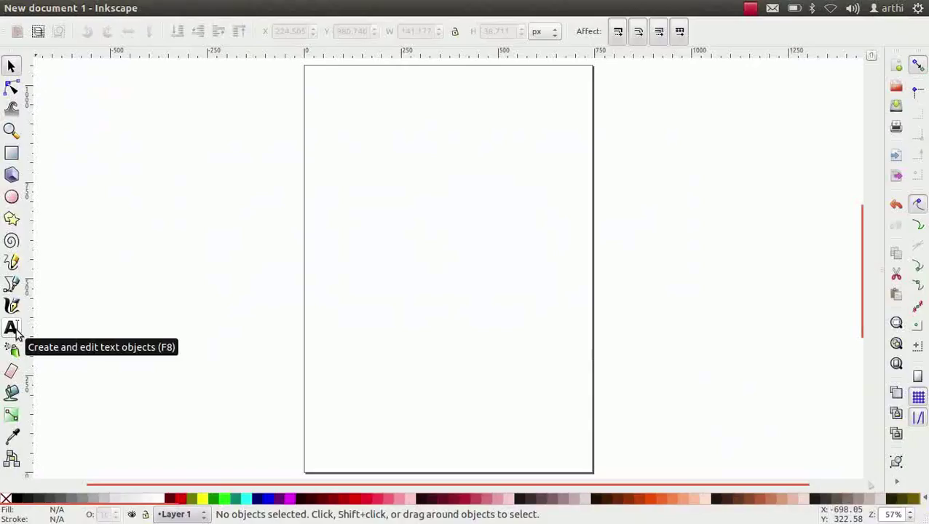
Step: Add the text "Spoken" near the top of the page with the Text tool
{"action": "left_click", "coordinate": [12, 330]}
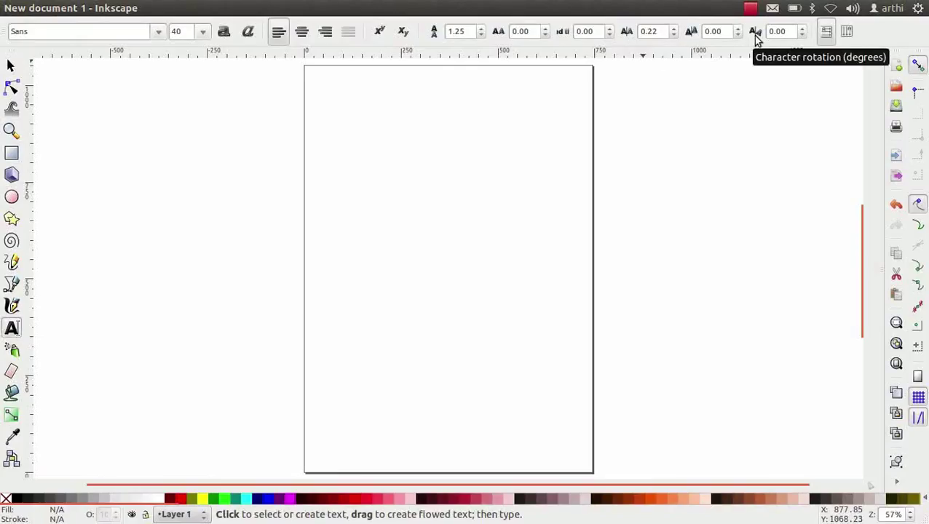
{"action": "key", "text": "plus"}
{"action": "key", "text": "plus"}
{"action": "key", "text": "plus"}
{"action": "key", "text": "plus"}
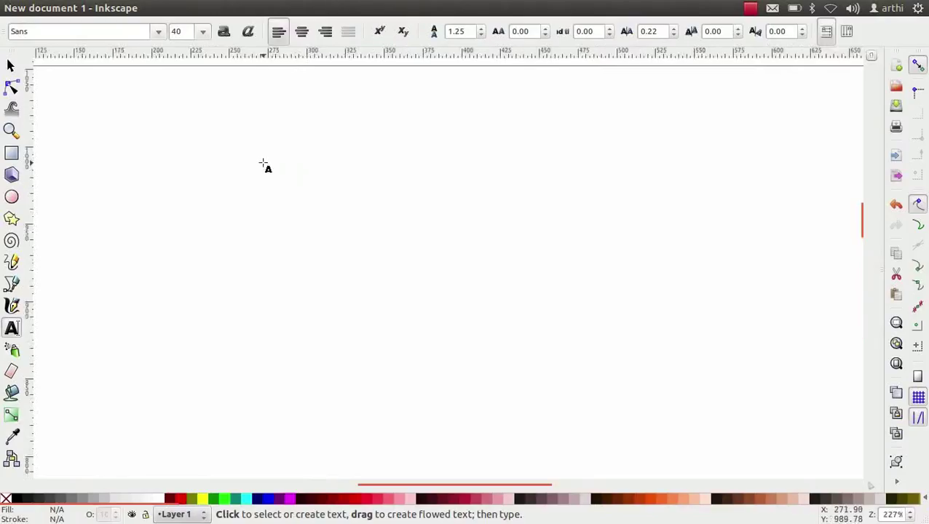
{"action": "left_click", "coordinate": [264, 165]}
{"action": "type", "text": "Spoken"}
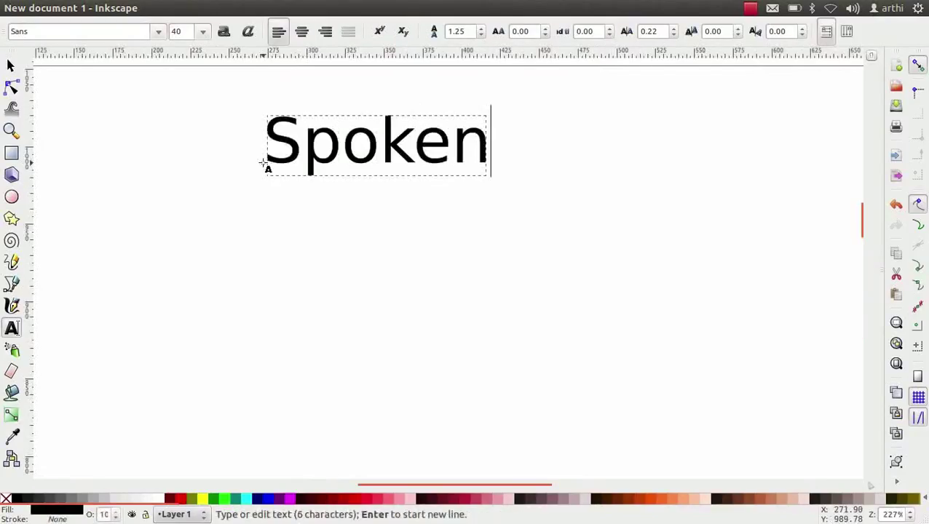
Step: Set the horizontal kerning between the "S" and the "p" of "Spoken" to 3 px
{"action": "scroll", "coordinate": [341, 92], "scroll_direction": "up", "scroll_amount": 3}
{"action": "left_click", "coordinate": [251, 266]}
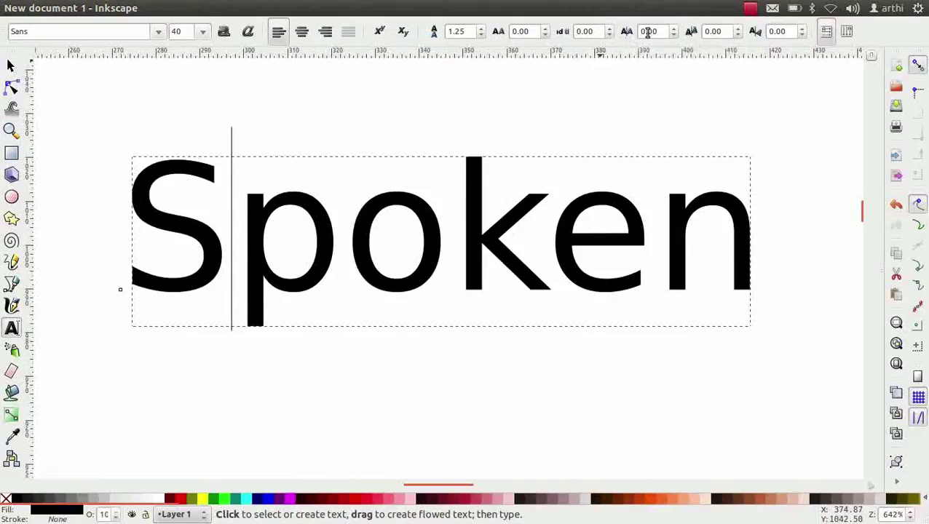
{"action": "left_click", "coordinate": [676, 28]}
{"action": "left_click", "coordinate": [676, 32]}
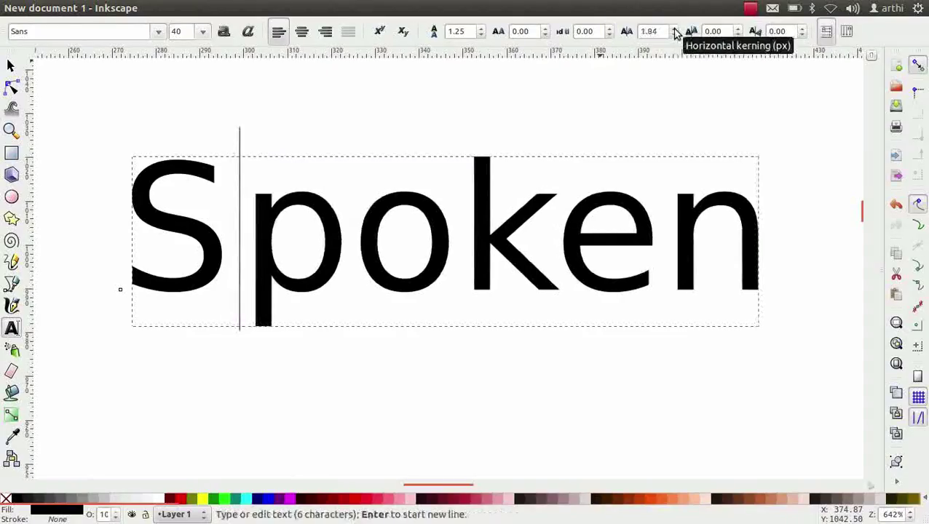
{"action": "left_click", "coordinate": [675, 34]}
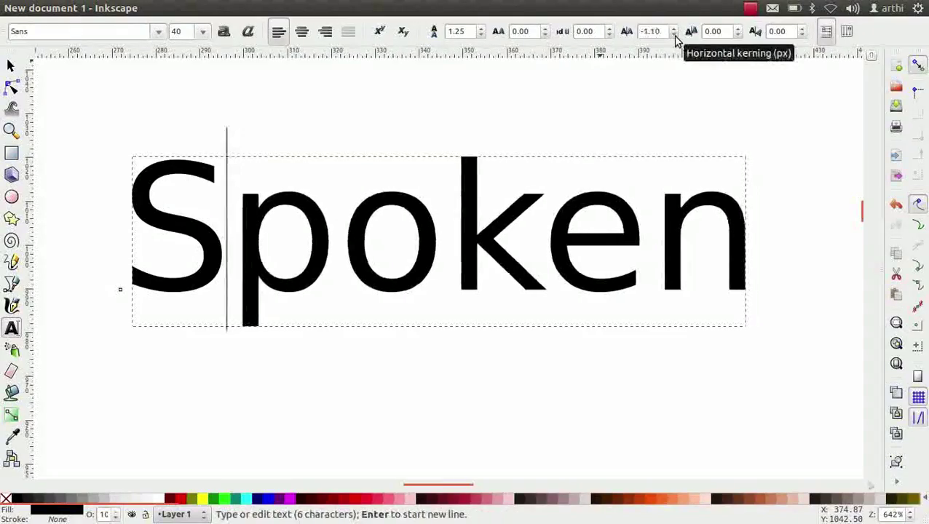
{"action": "left_click", "coordinate": [674, 34]}
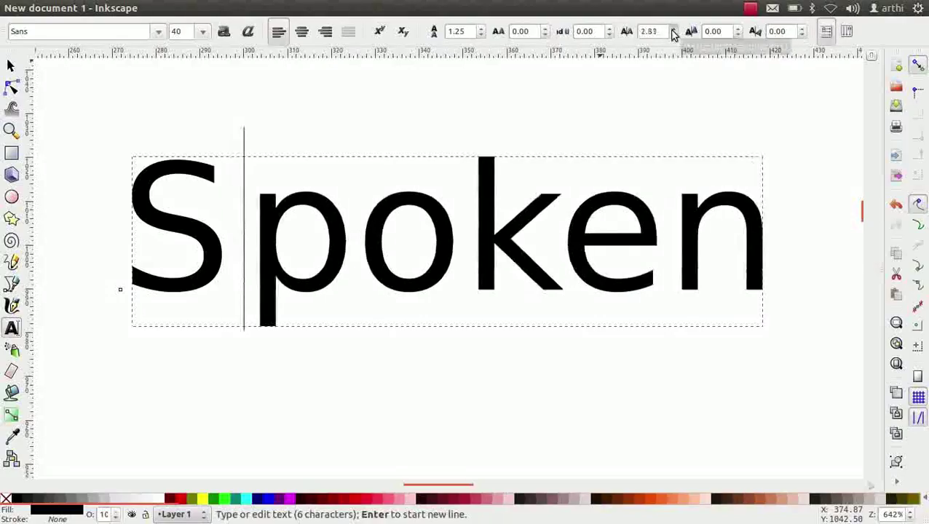
{"action": "left_click", "coordinate": [675, 34]}
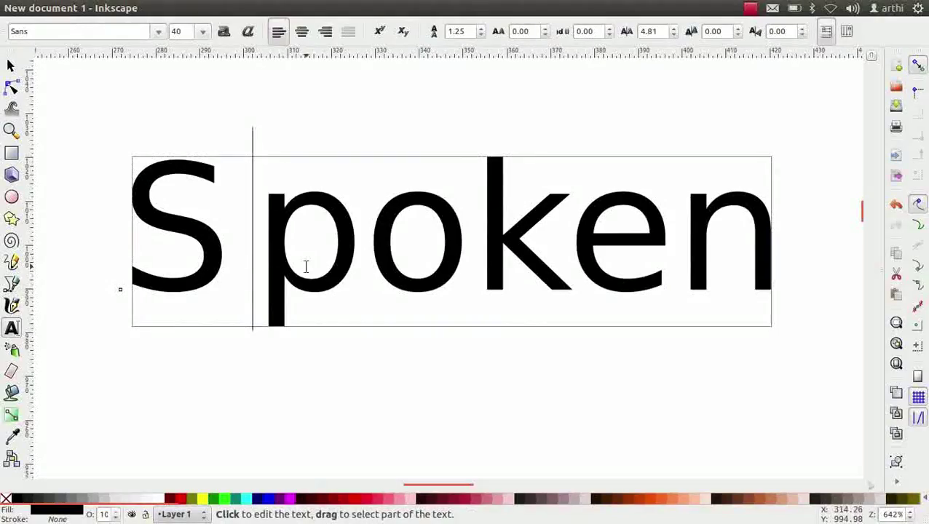
{"action": "left_click", "coordinate": [646, 31]}
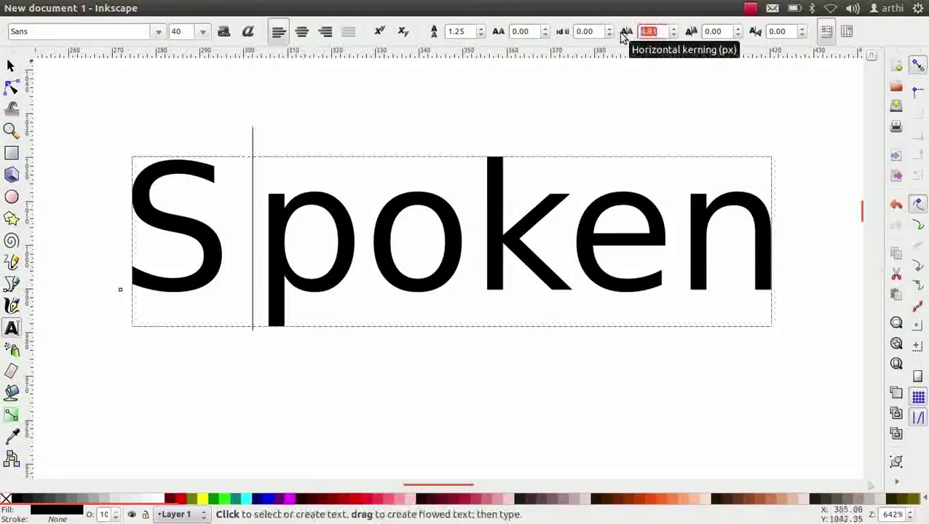
{"action": "type", "text": "3"}
{"action": "key", "text": "Return"}
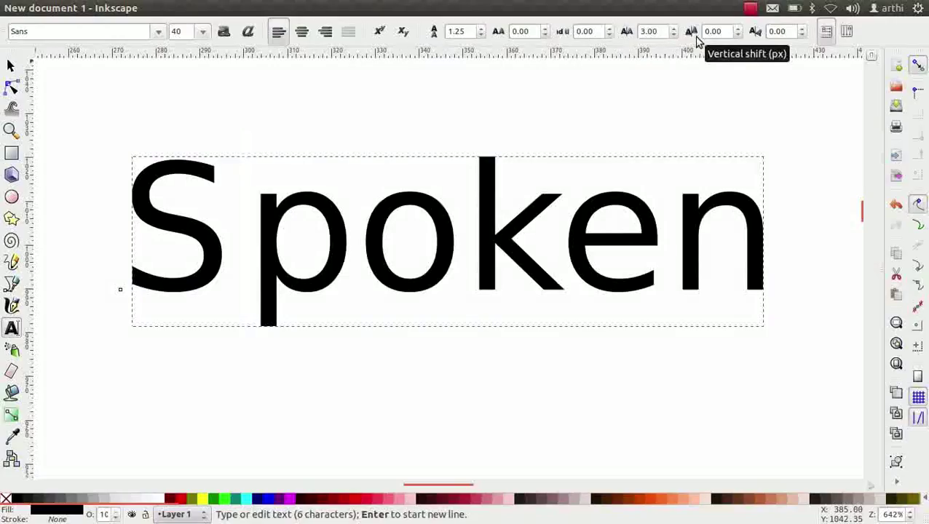
Step: Set the vertical shift of the letters following the "S" to 15 px
{"action": "left_click", "coordinate": [739, 34]}
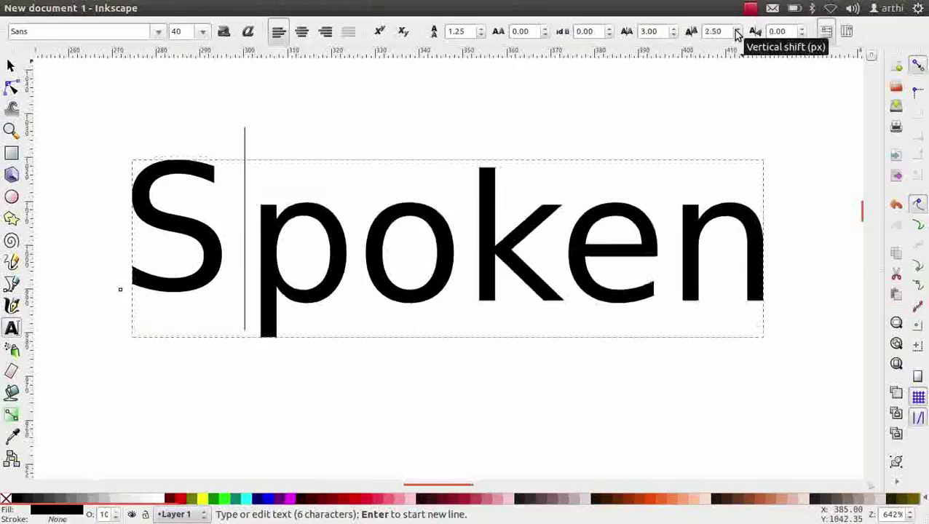
{"action": "left_click", "coordinate": [739, 34]}
{"action": "left_click", "coordinate": [739, 34]}
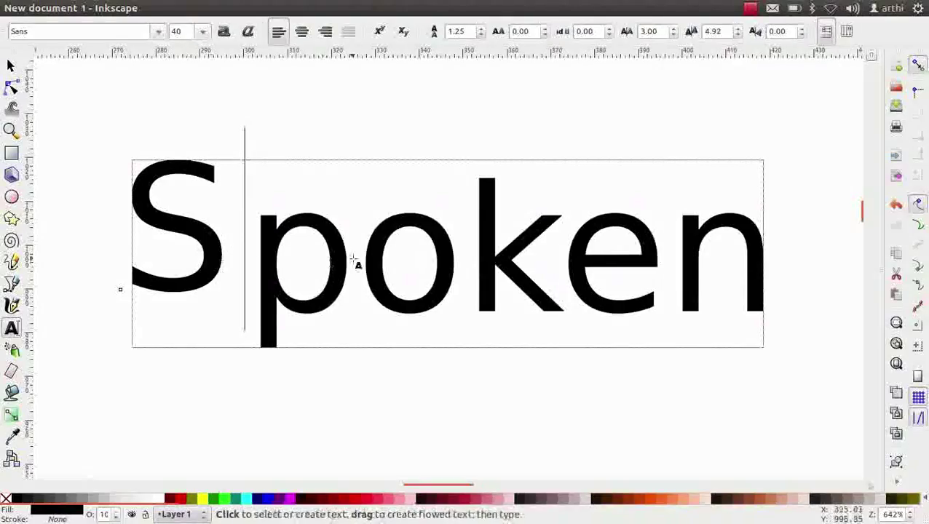
{"action": "triple_click", "coordinate": [716, 31]}
{"action": "type", "text": "15"}
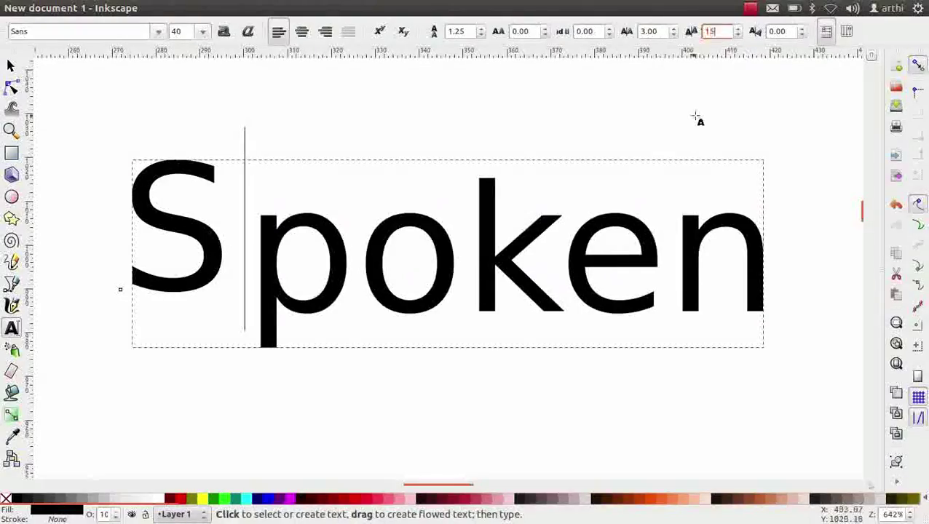
{"action": "key", "text": "Return"}
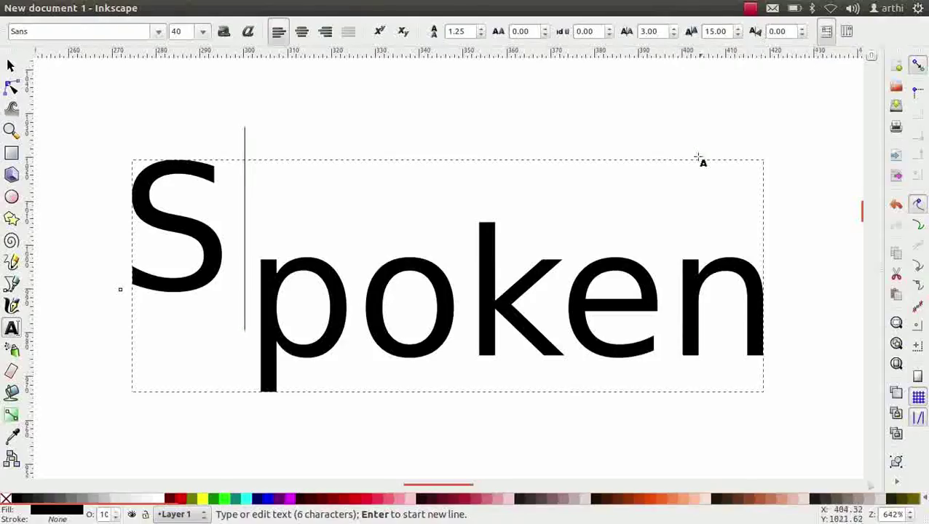
Step: Rotate the letter "e" in "Spoken" in both directions, ending at a character rotation of -41.10 degrees
{"action": "left_click", "coordinate": [566, 313]}
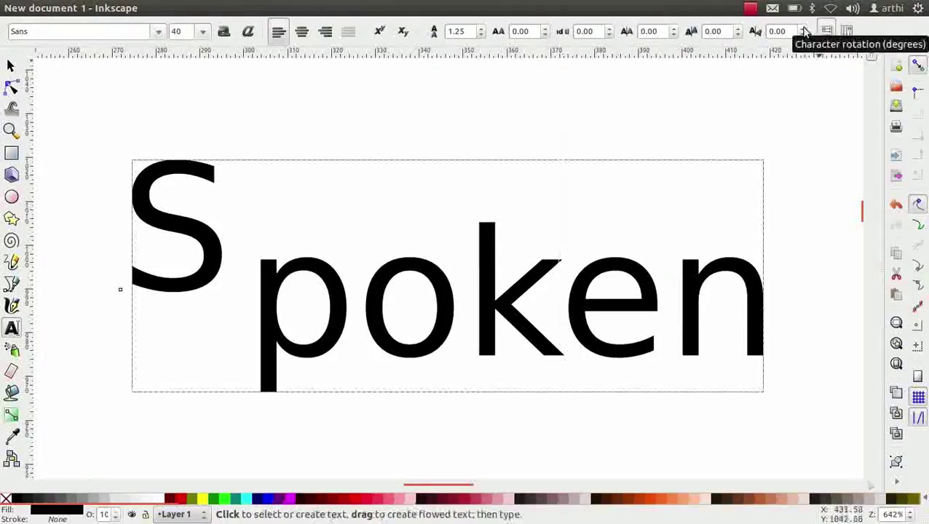
{"action": "scroll", "coordinate": [805, 31], "scroll_direction": "up", "scroll_amount": 5}
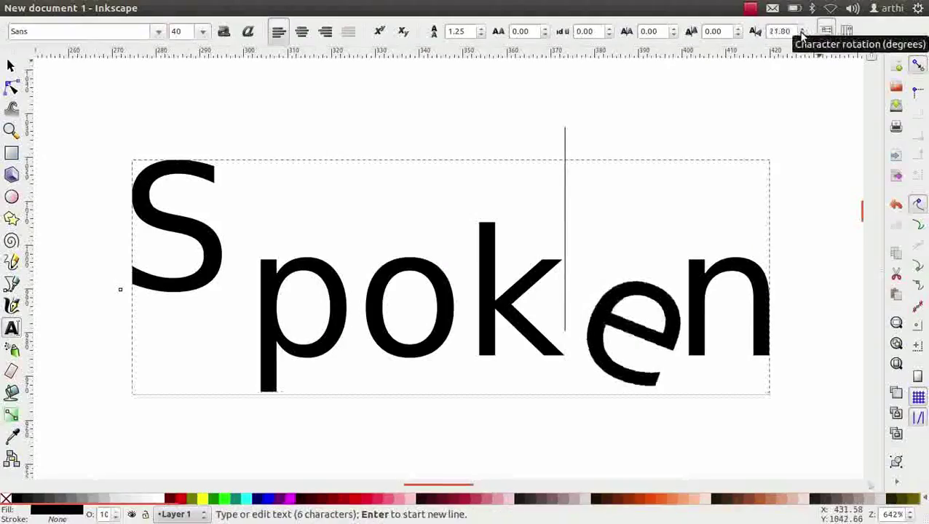
{"action": "scroll", "coordinate": [802, 35], "scroll_direction": "down", "scroll_amount": 15}
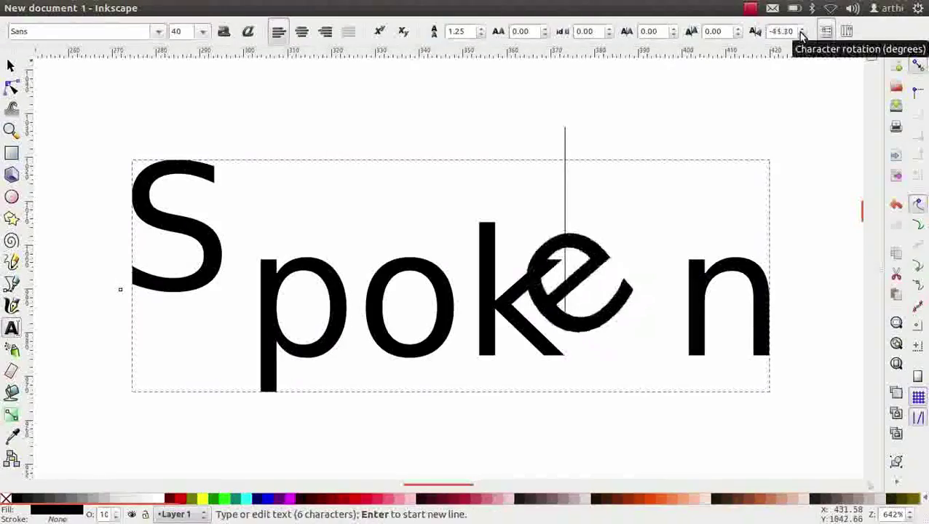
{"action": "scroll", "coordinate": [802, 35], "scroll_direction": "up", "scroll_amount": 1}
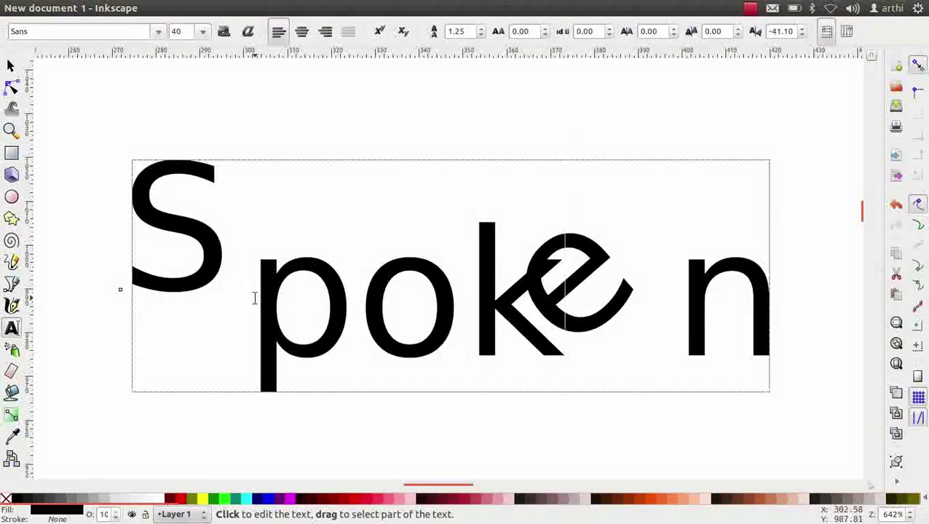
Step: Give the letters "po" a horizontal kerning of 5 px, a vertical shift of 10 px and a character rotation of 20 degrees
{"action": "left_click_drag", "start_coordinate": [254, 298], "coordinate": [437, 323]}
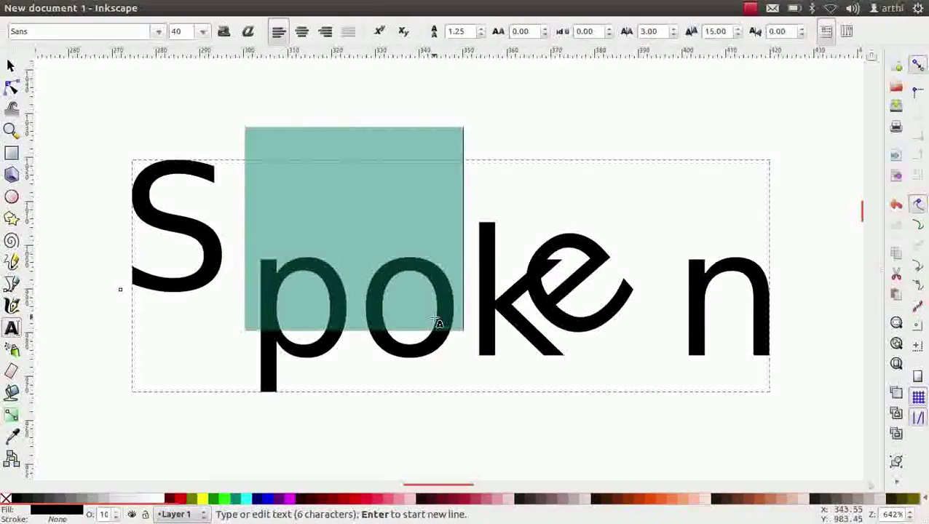
{"action": "double_click", "coordinate": [656, 32]}
{"action": "type", "text": "5"}
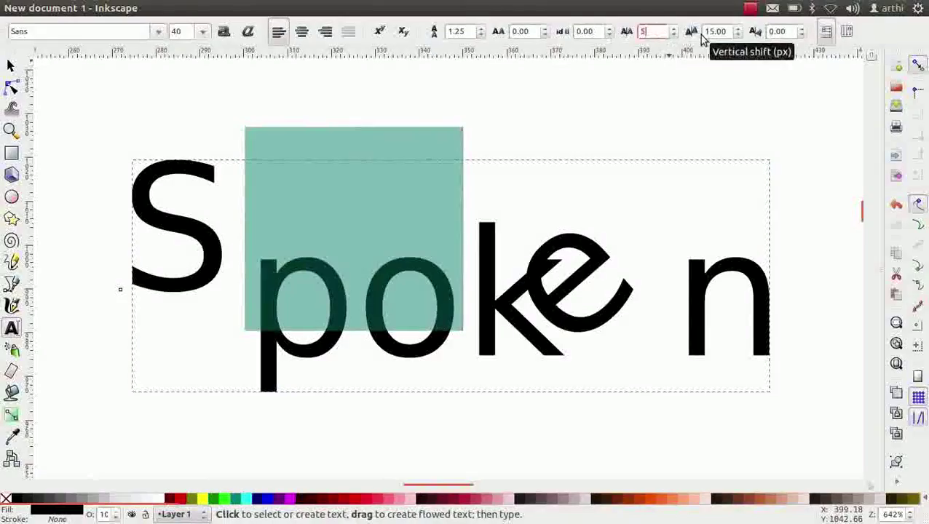
{"action": "key", "text": "Tab"}
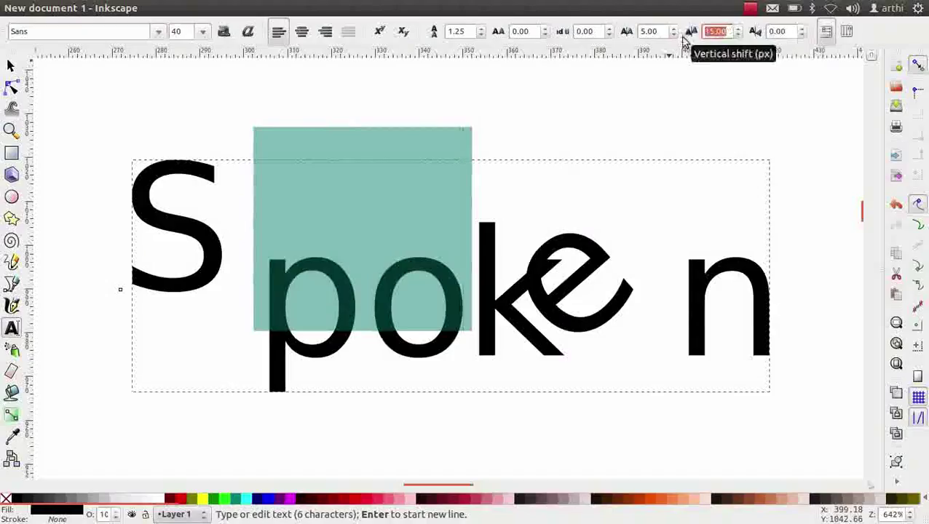
{"action": "type", "text": "10"}
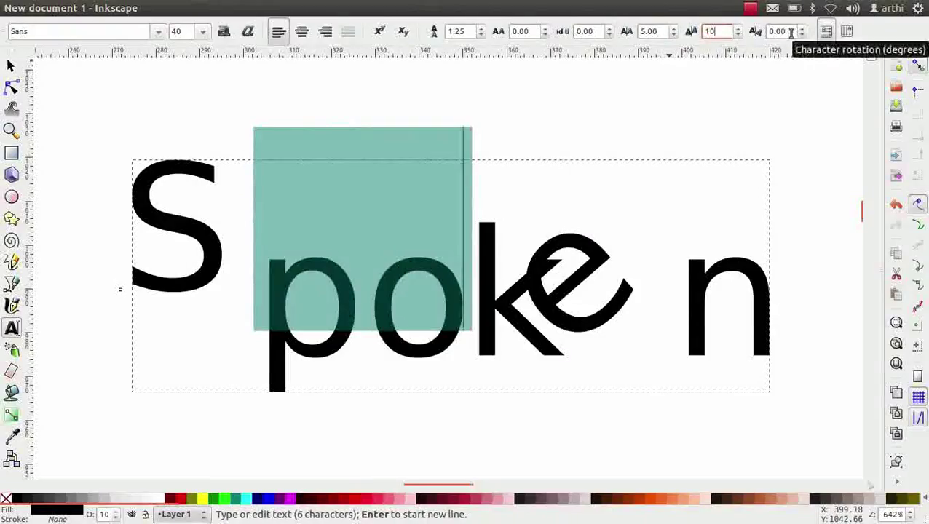
{"action": "key", "text": "Tab"}
{"action": "type", "text": "20"}
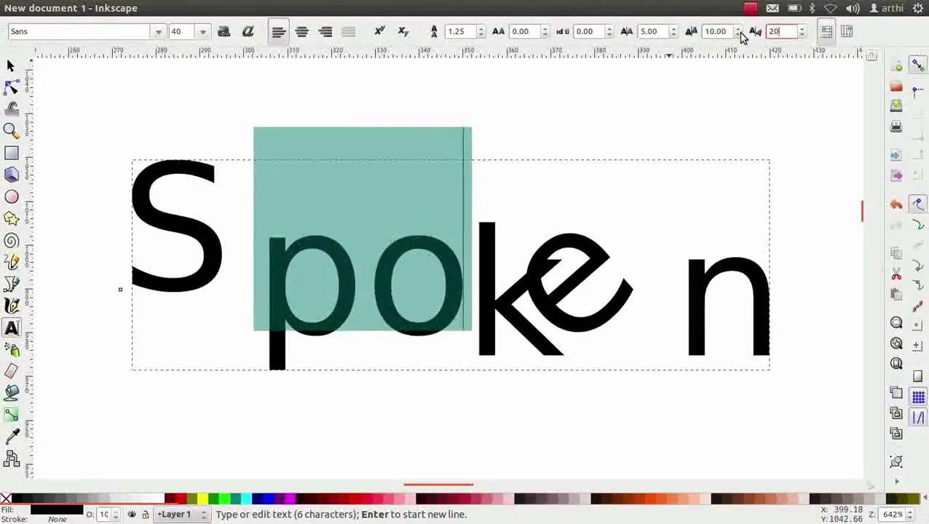
{"action": "key", "text": "Return"}
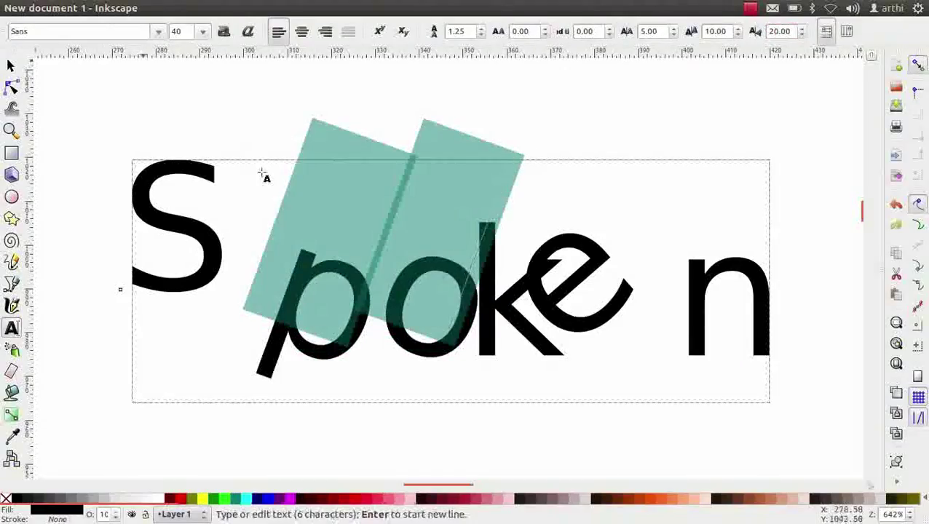
Step: Remove all manual kerns from the word "Spoken"
{"action": "left_click", "coordinate": [240, 8]}
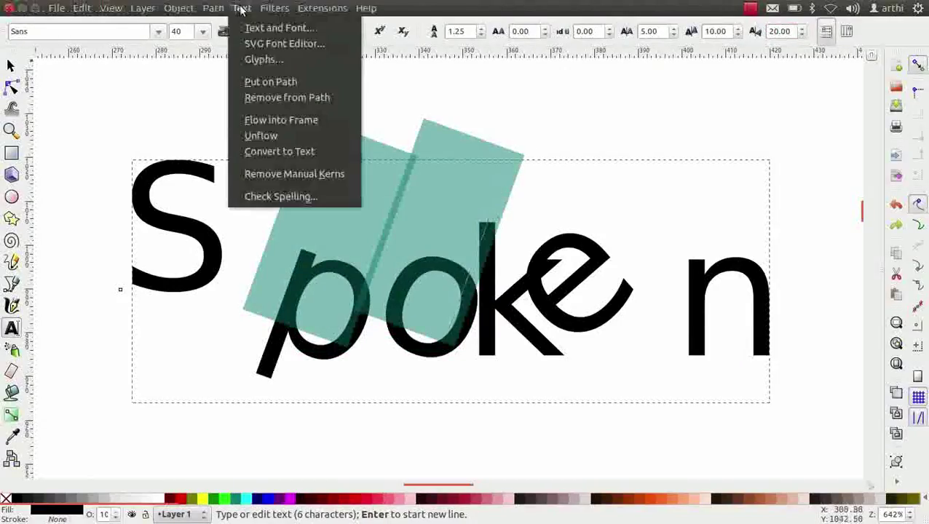
{"action": "left_click", "coordinate": [306, 174]}
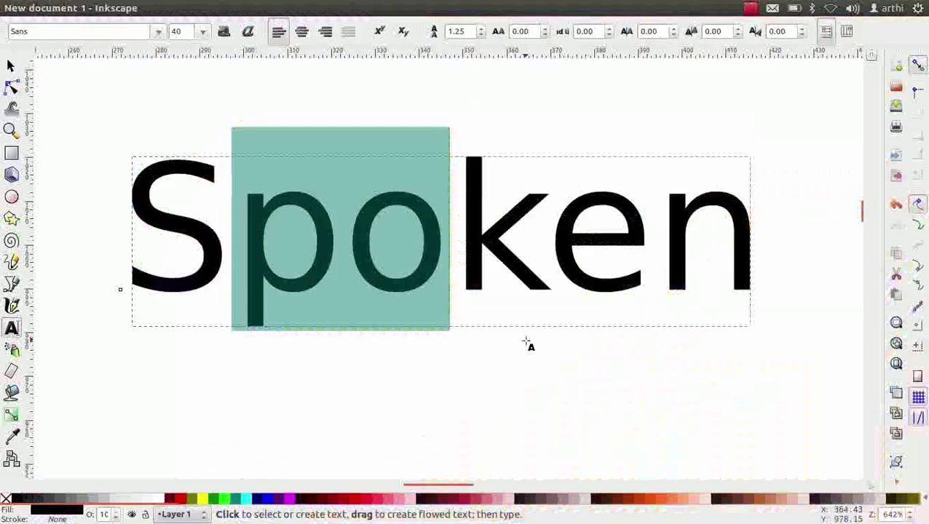
Step: Draw a wide flowed-text frame below the word "Spoken" and discard it
{"action": "scroll", "coordinate": [553, 182], "scroll_direction": "down", "scroll_amount": 5}
{"action": "left_click_drag", "start_coordinate": [300, 227], "coordinate": [817, 401]}
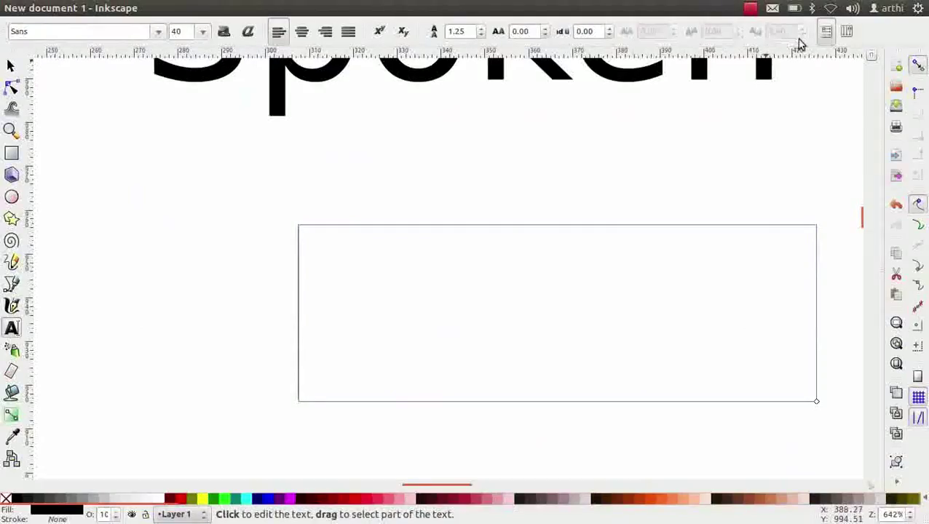
{"action": "key", "text": "Escape"}
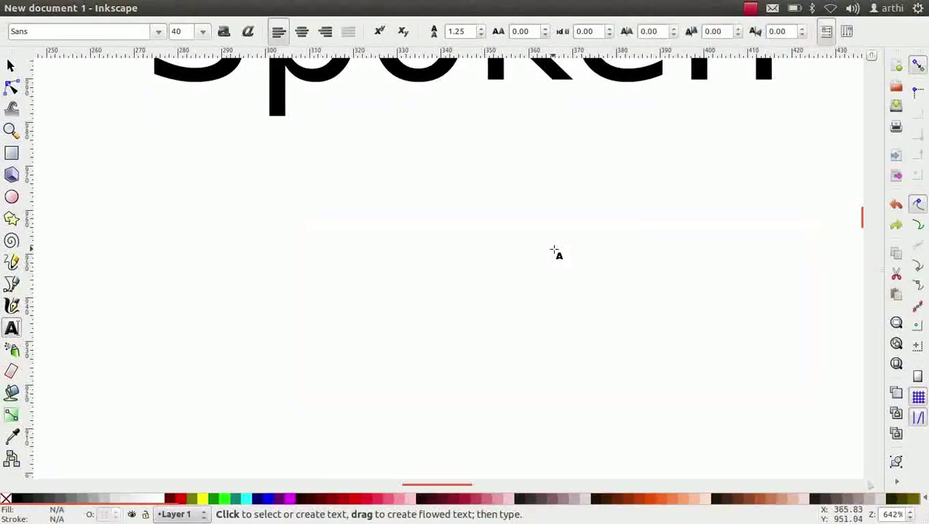
Step: Switch to LibreOffice Writer, copy all the text of Code text.odt and return to Inkscape
{"action": "left_click", "coordinate": [12, 159]}
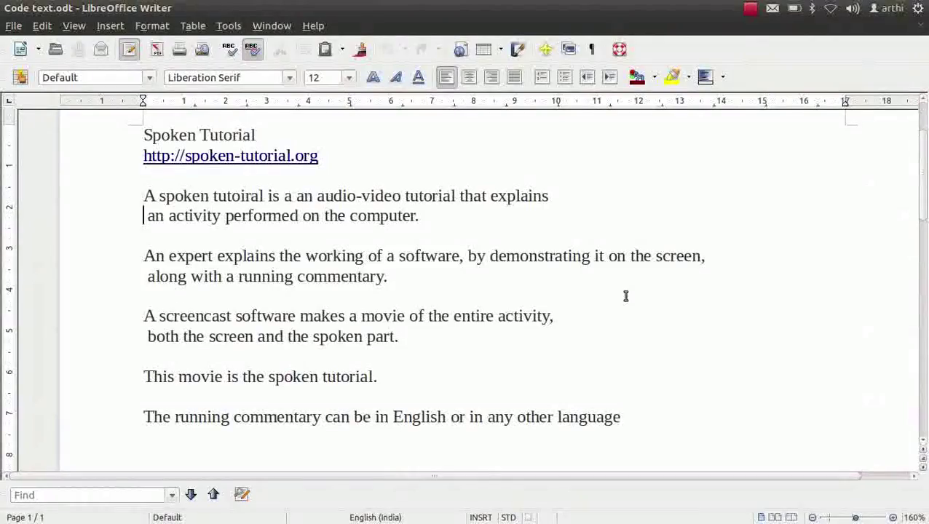
{"action": "key", "text": "ctrl+a"}
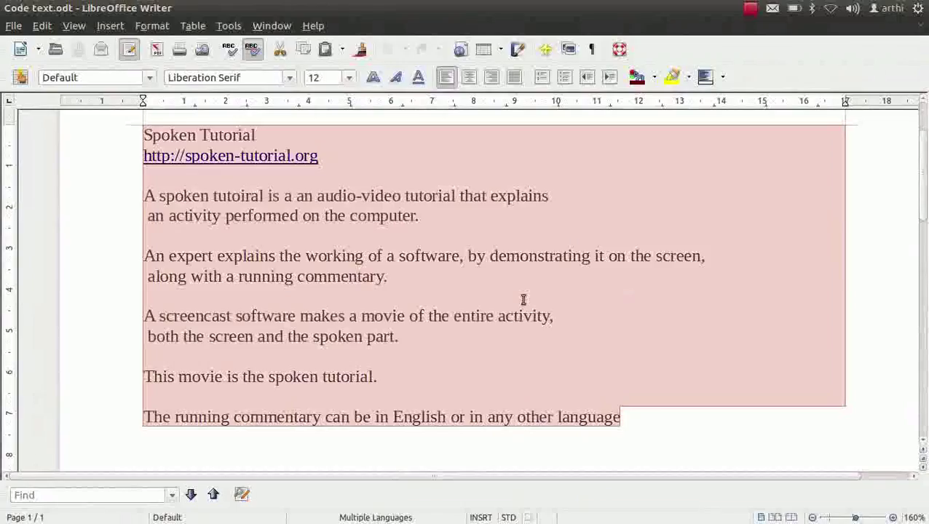
{"action": "left_click", "coordinate": [19, 198]}
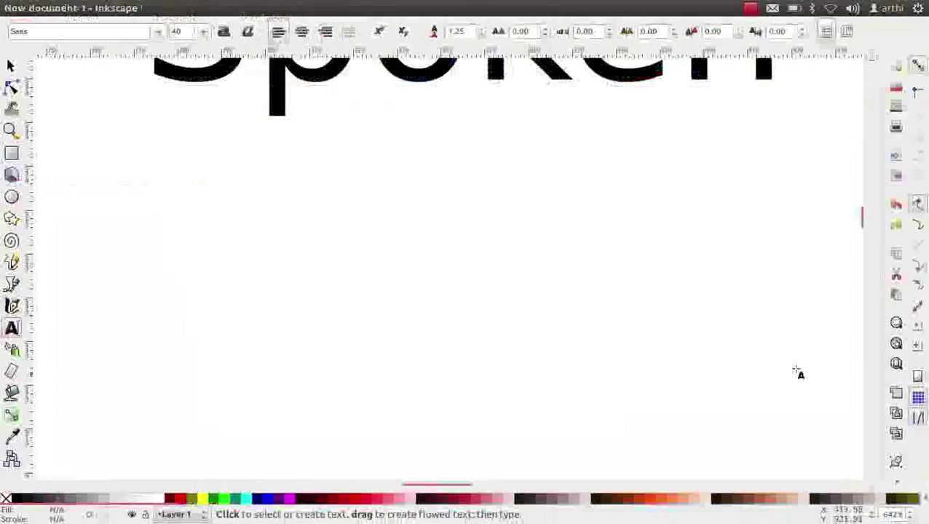
Step: Paste the copied text as a new text object below "Spoken", starting close to the page's left edge
{"action": "left_click", "coordinate": [897, 365]}
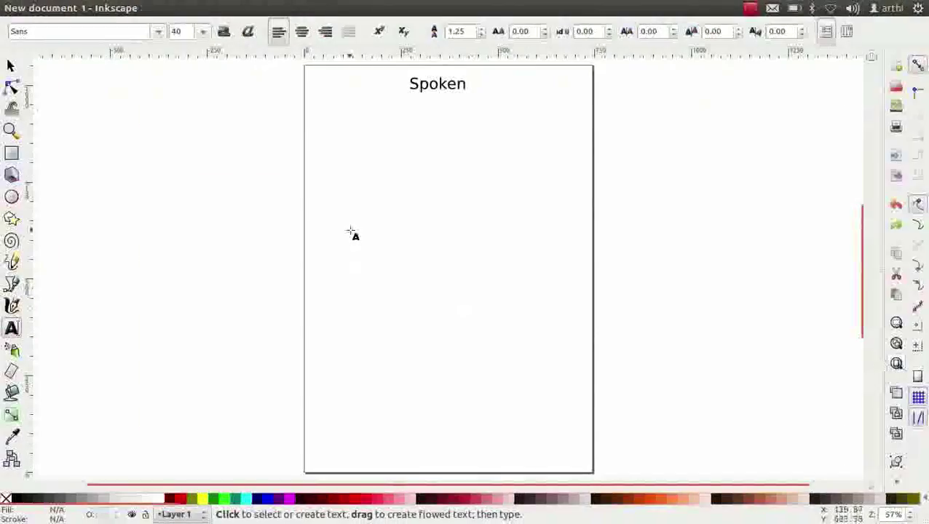
{"action": "left_click", "coordinate": [313, 171]}
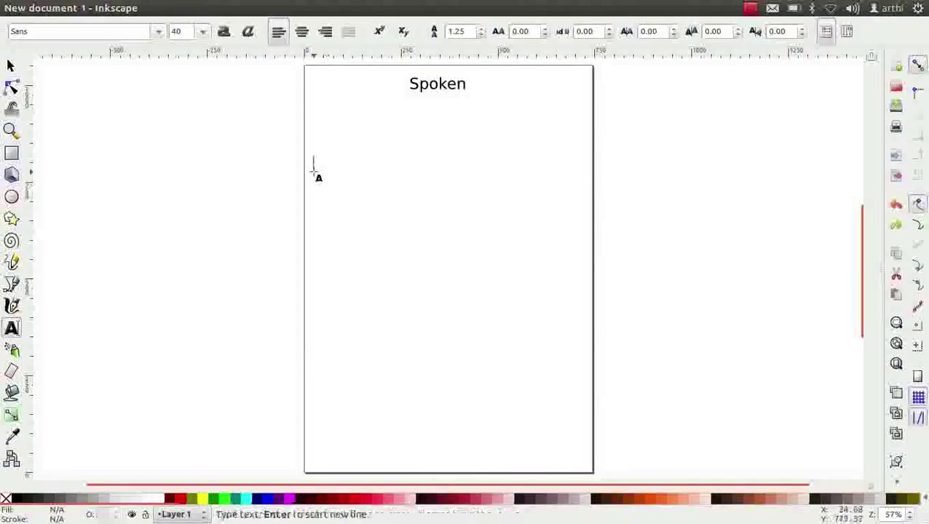
{"action": "key", "text": "ctrl+v"}
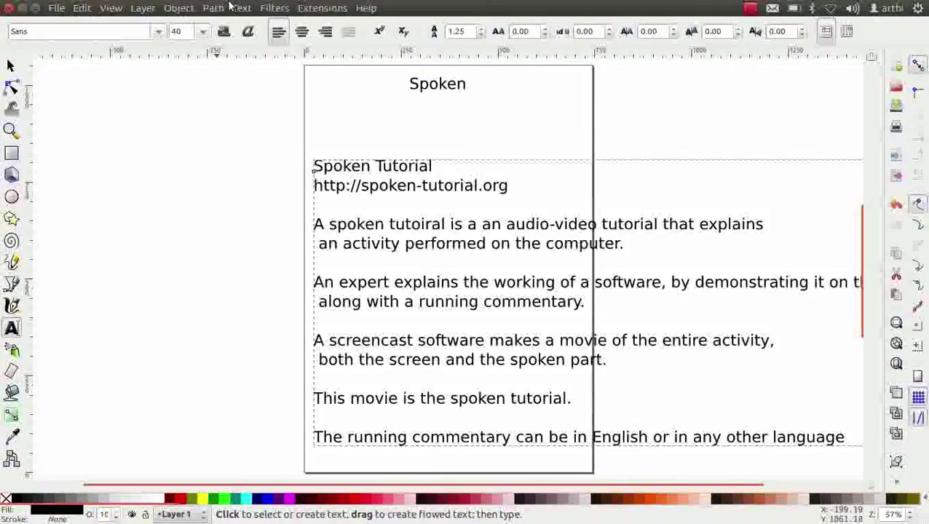
Step: Start a spelling check on the pasted text, browse the suggestions for "http" and add that word to the en_US dictionary
{"action": "left_click", "coordinate": [240, 10]}
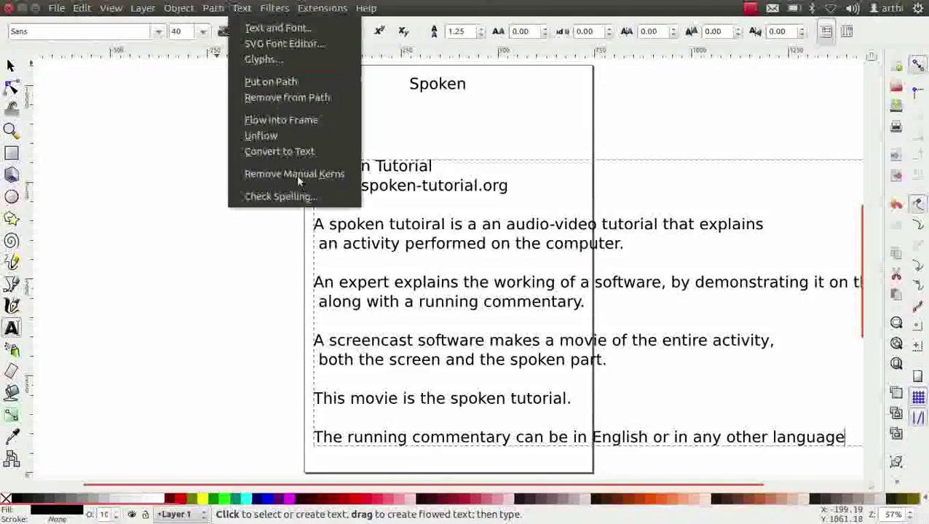
{"action": "left_click", "coordinate": [280, 197]}
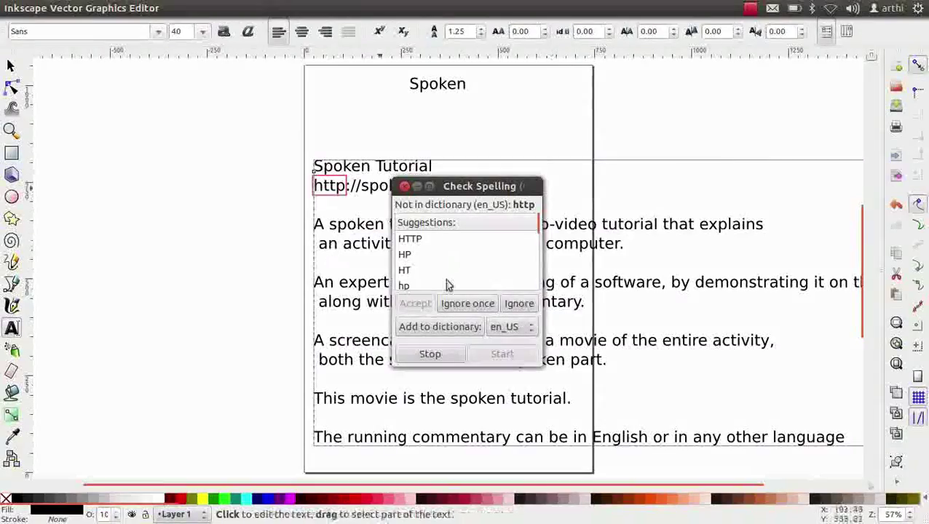
{"action": "scroll", "coordinate": [434, 261], "scroll_direction": "down", "scroll_amount": 3}
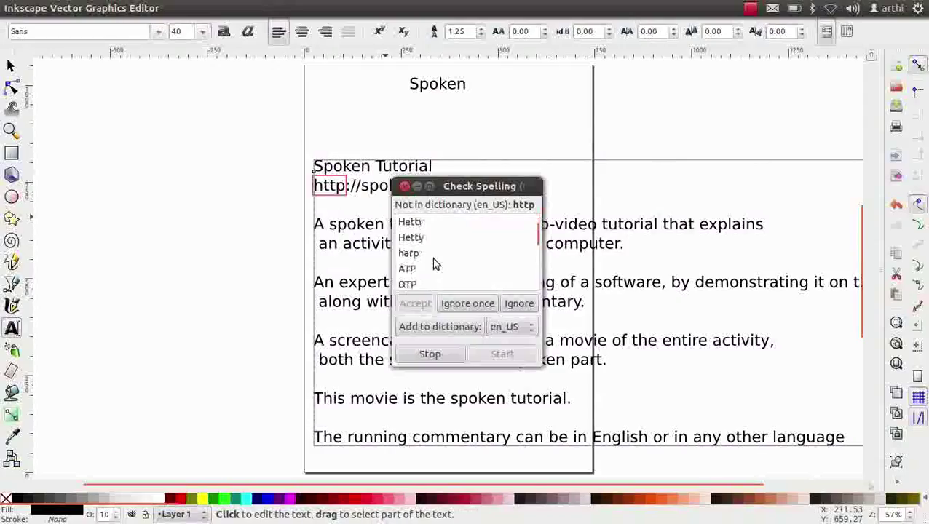
{"action": "scroll", "coordinate": [434, 261], "scroll_direction": "up", "scroll_amount": 1}
{"action": "scroll", "coordinate": [435, 263], "scroll_direction": "up", "scroll_amount": 3}
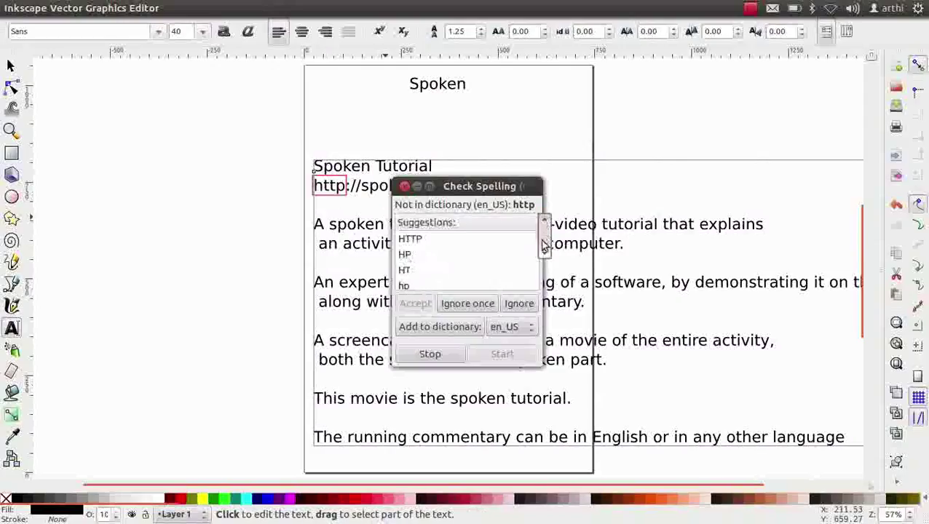
{"action": "scroll", "coordinate": [545, 251], "scroll_direction": "down", "scroll_amount": 5}
{"action": "scroll", "coordinate": [545, 252], "scroll_direction": "down", "scroll_amount": 2}
{"action": "scroll", "coordinate": [543, 246], "scroll_direction": "up", "scroll_amount": 5}
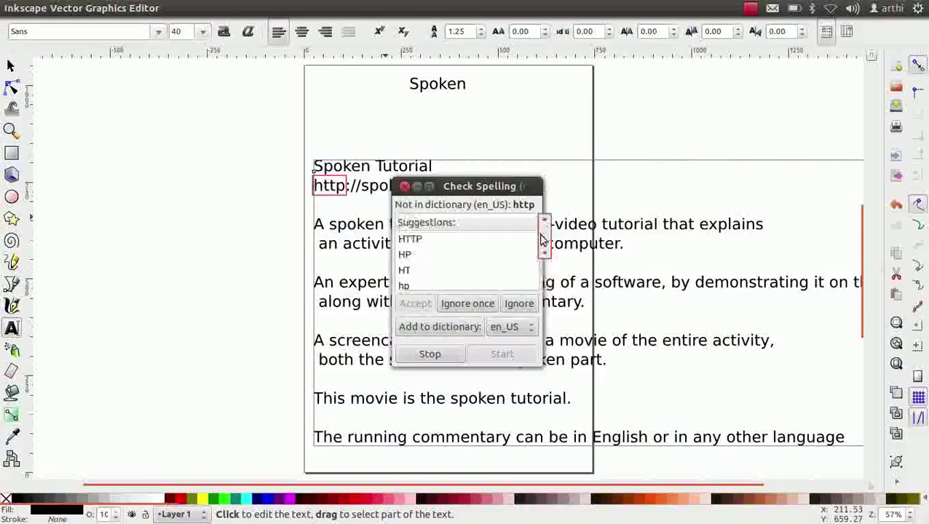
{"action": "left_click", "coordinate": [426, 332]}
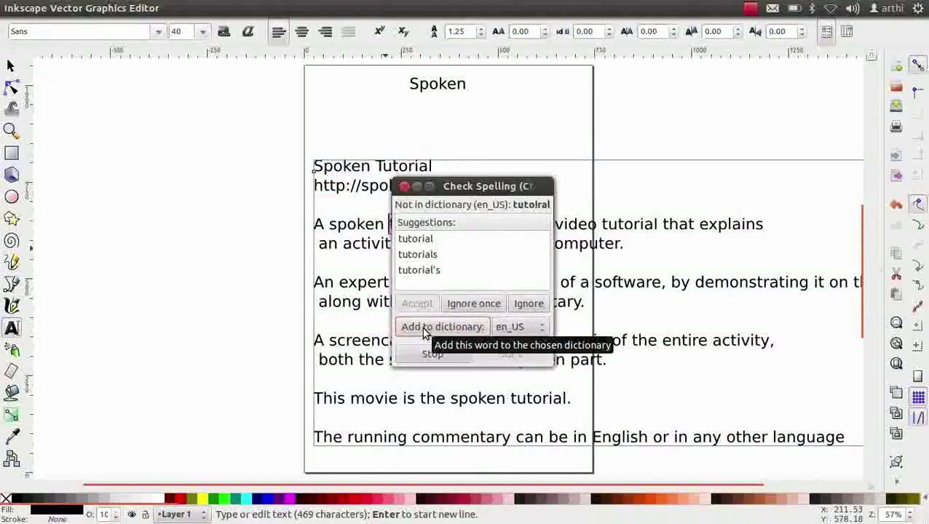
Step: Move the Check Spelling dialog clear of the text and replace "tutoiral" with the suggestion "tutorial"
{"action": "left_click_drag", "start_coordinate": [495, 187], "coordinate": [217, 177]}
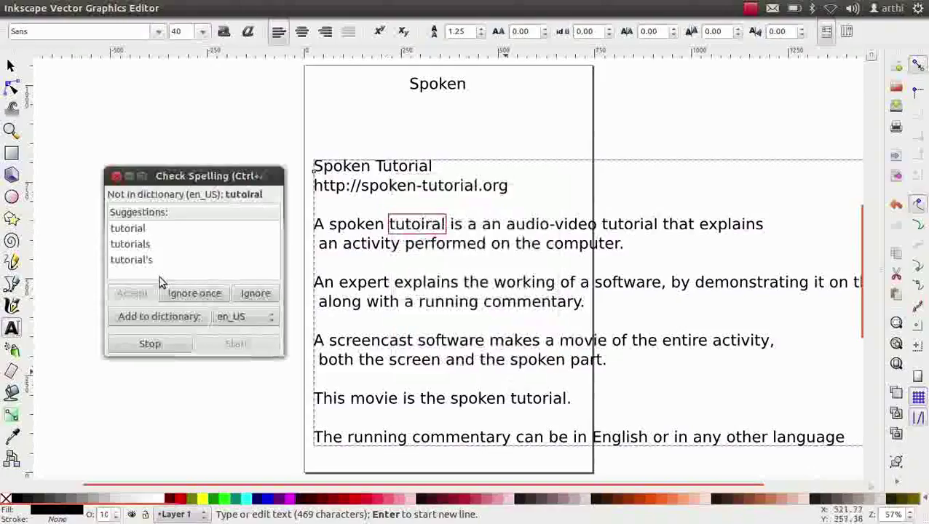
{"action": "left_click", "coordinate": [145, 230]}
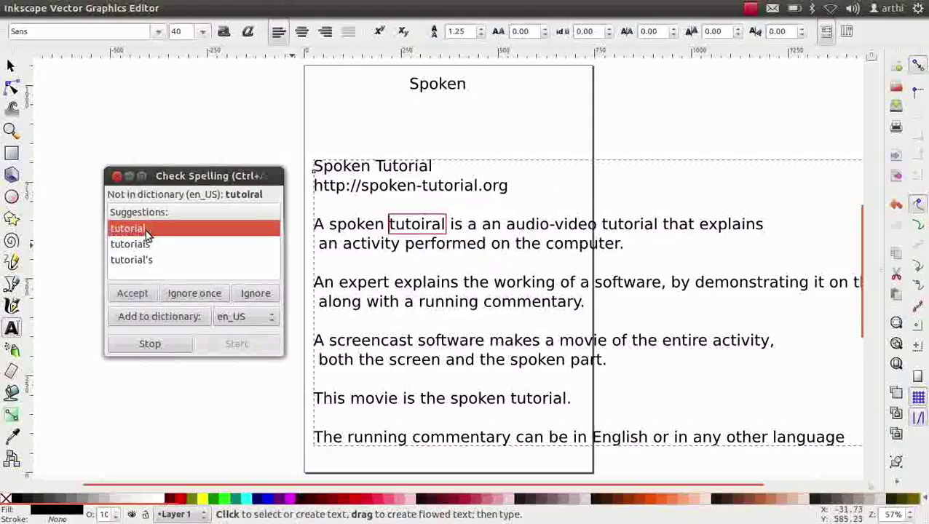
{"action": "left_click", "coordinate": [141, 294]}
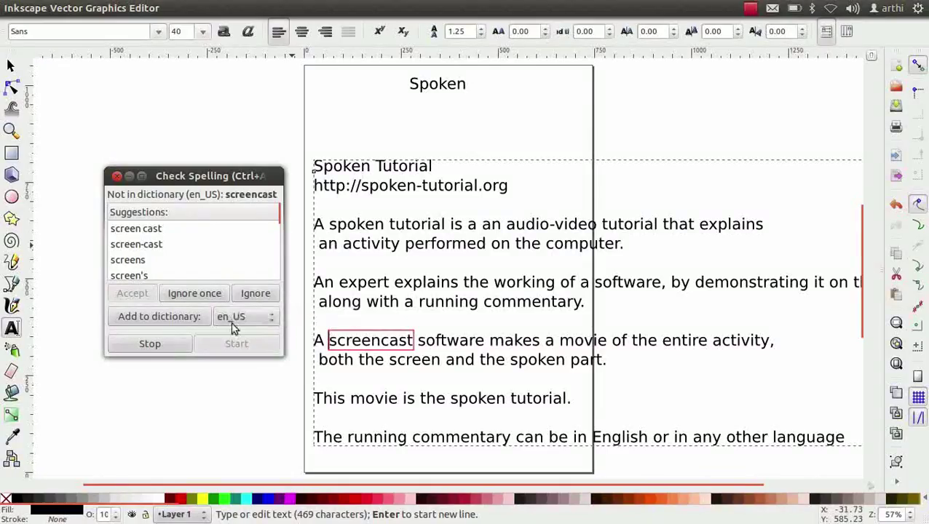
Step: Stop the spelling check, restart it and close the Check Spelling dialog
{"action": "left_click", "coordinate": [182, 347]}
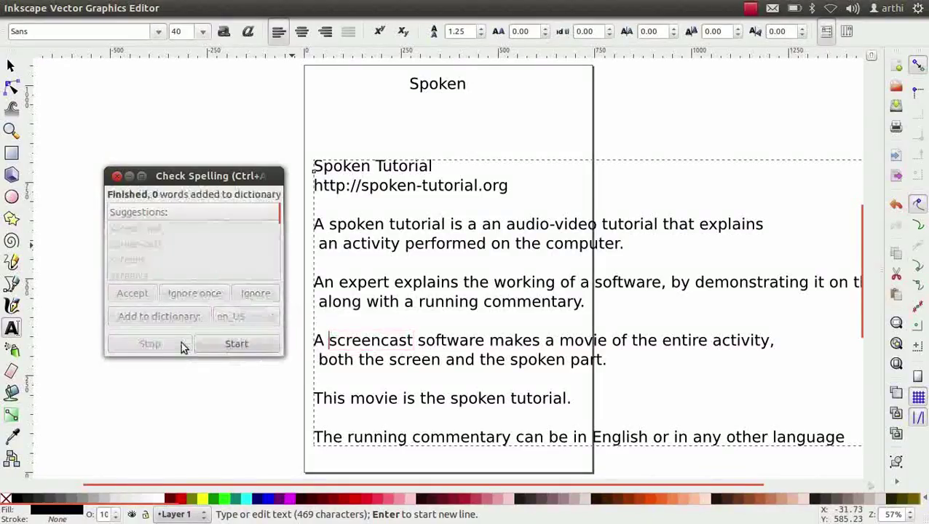
{"action": "left_click", "coordinate": [236, 343]}
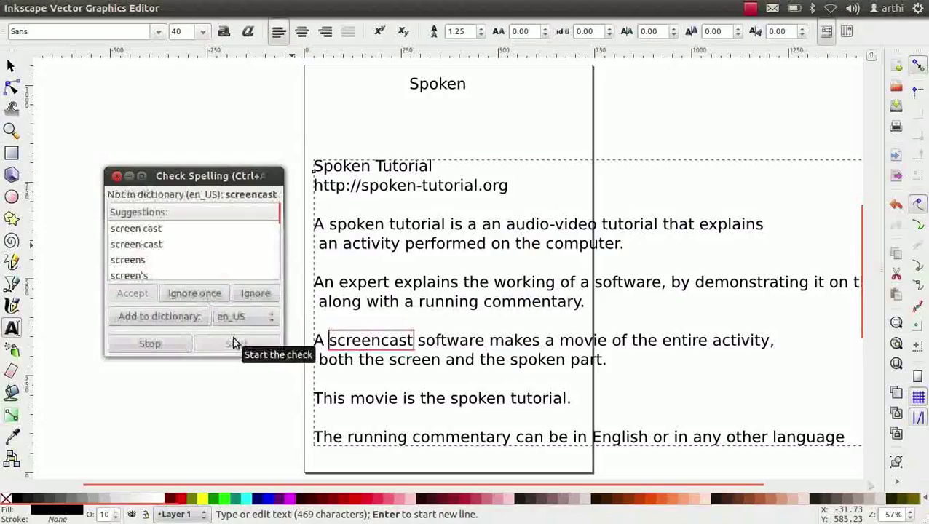
{"action": "left_click", "coordinate": [117, 177]}
Step: Move the pasted text block sideways off the page, to the right of its edge
{"action": "left_click", "coordinate": [11, 65]}
{"action": "left_click_drag", "start_coordinate": [359, 242], "coordinate": [691, 245]}
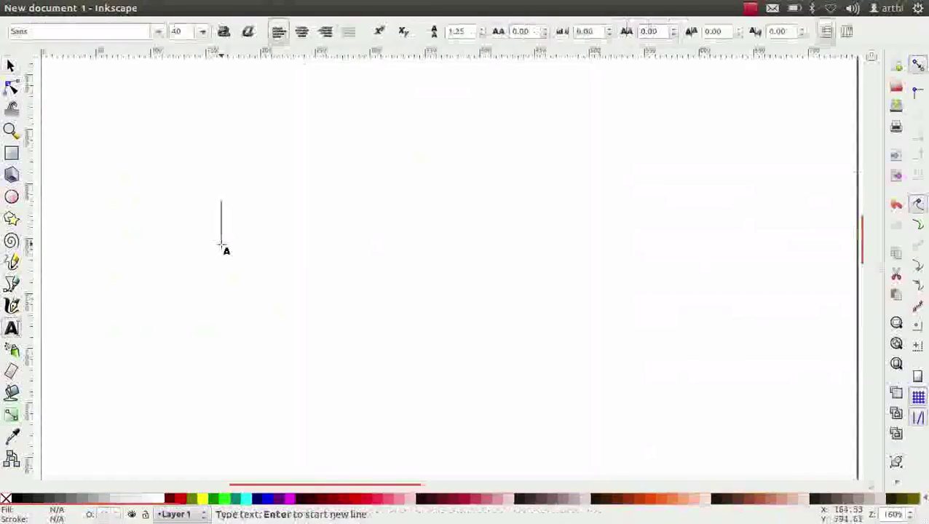
Step: Write the formula "(a+b)2=a2+b2+2ab" as a new text object on the blank page area
{"action": "type", "text": "("}
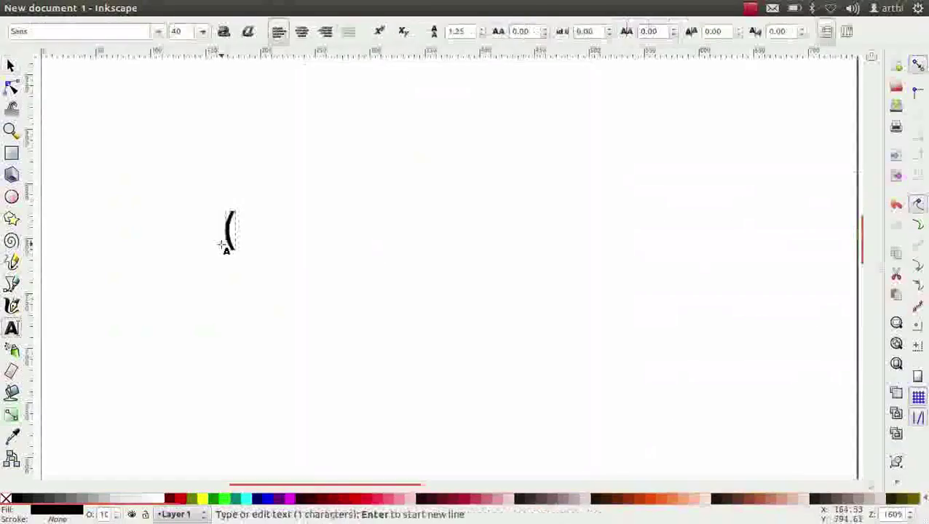
{"action": "type", "text": "a+b)2"}
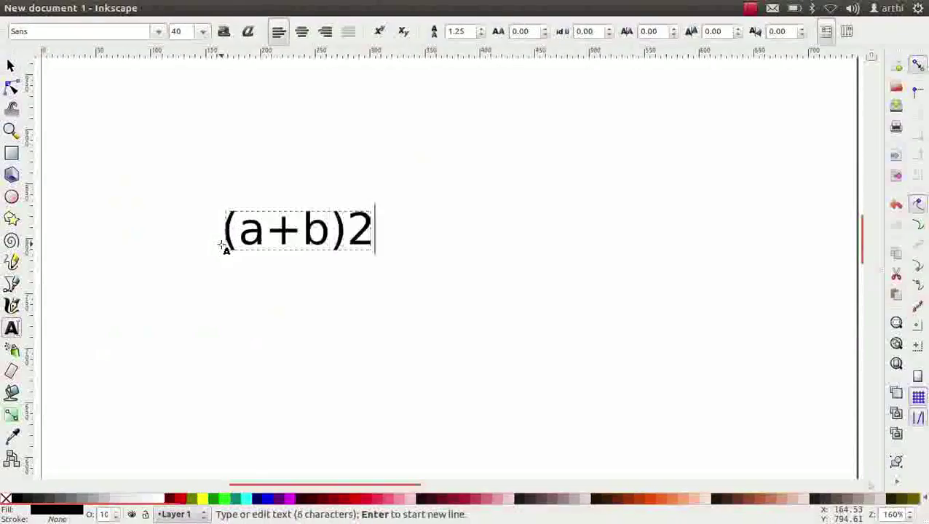
{"action": "type", "text": "-"}
{"action": "key", "text": "BackSpace"}
{"action": "type", "text": "=a"}
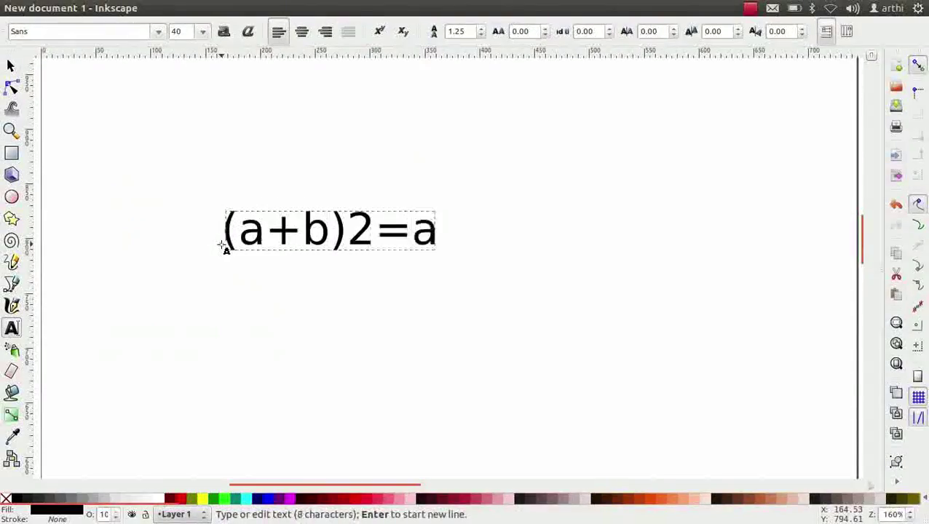
{"action": "type", "text": "2+b2+2ab"}
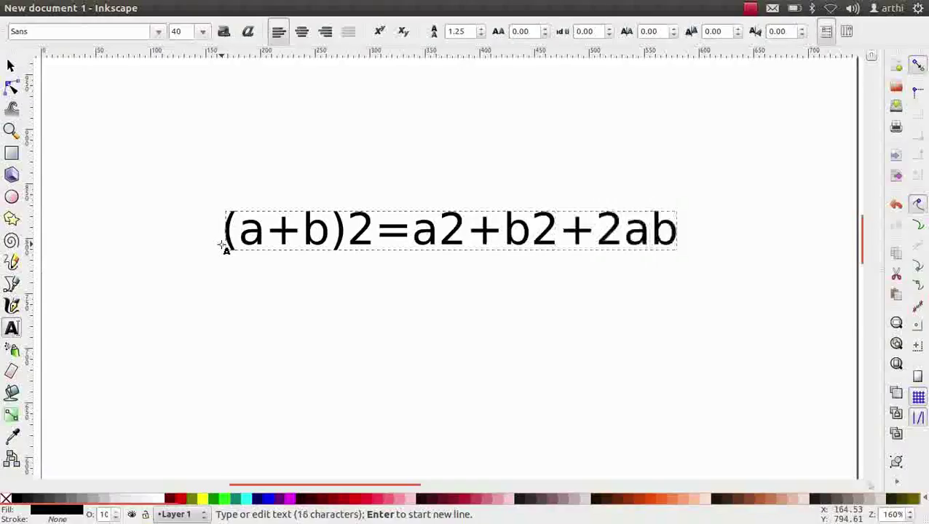
Step: Turn the 2 after (a+b), after a and after b in the formula into superscripts
{"action": "left_click_drag", "start_coordinate": [348, 230], "coordinate": [374, 230]}
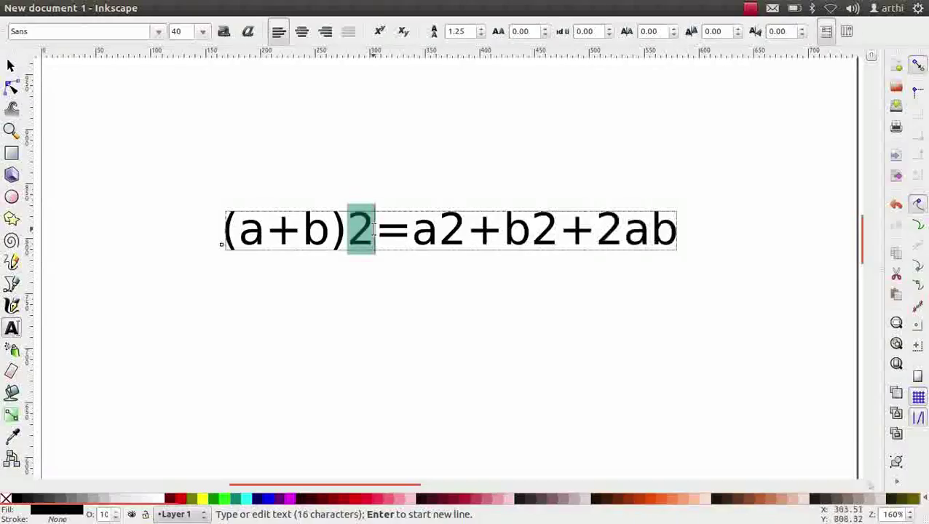
{"action": "left_click", "coordinate": [382, 37]}
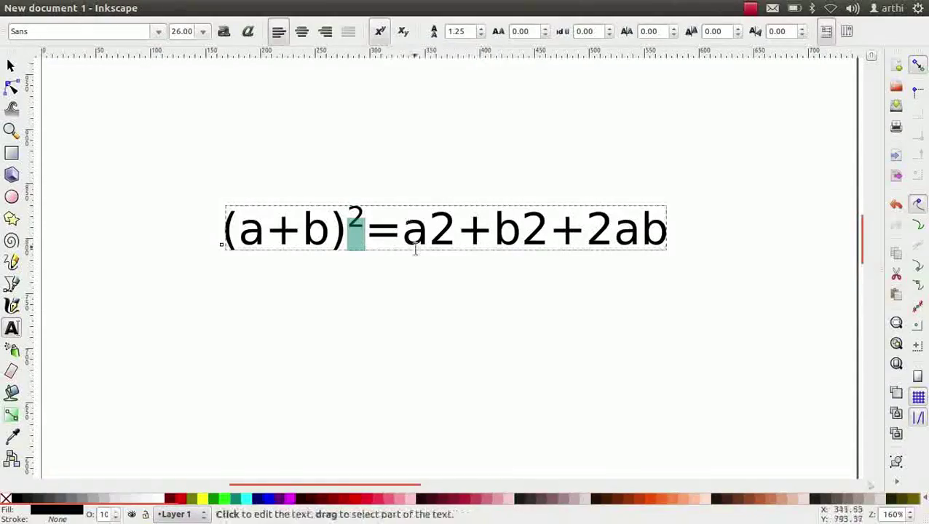
{"action": "left_click_drag", "start_coordinate": [428, 231], "coordinate": [539, 232]}
{"action": "left_click", "coordinate": [384, 34]}
{"action": "left_click", "coordinate": [380, 33]}
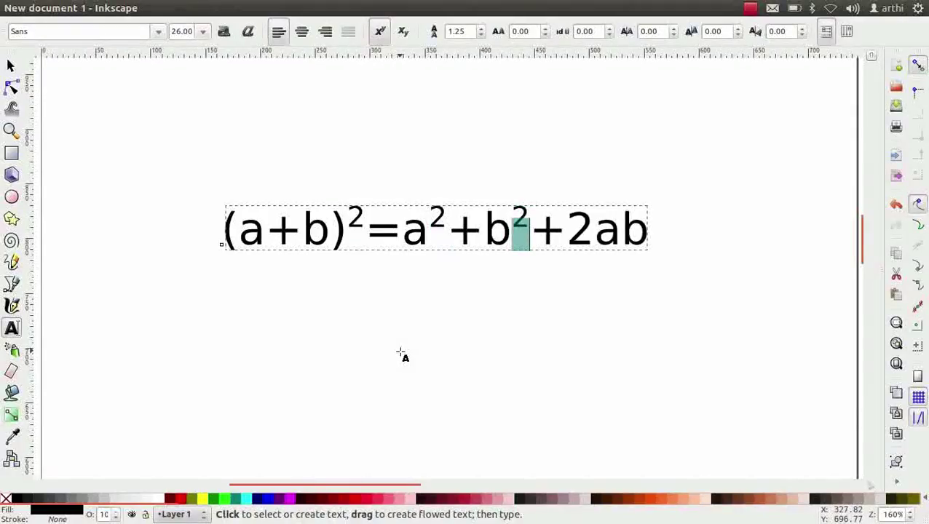
Step: Write "H2SO4" as a new text object below the formula and make its 2 and 4 subscripts
{"action": "left_click", "coordinate": [305, 346]}
{"action": "type", "text": "H2SO4"}
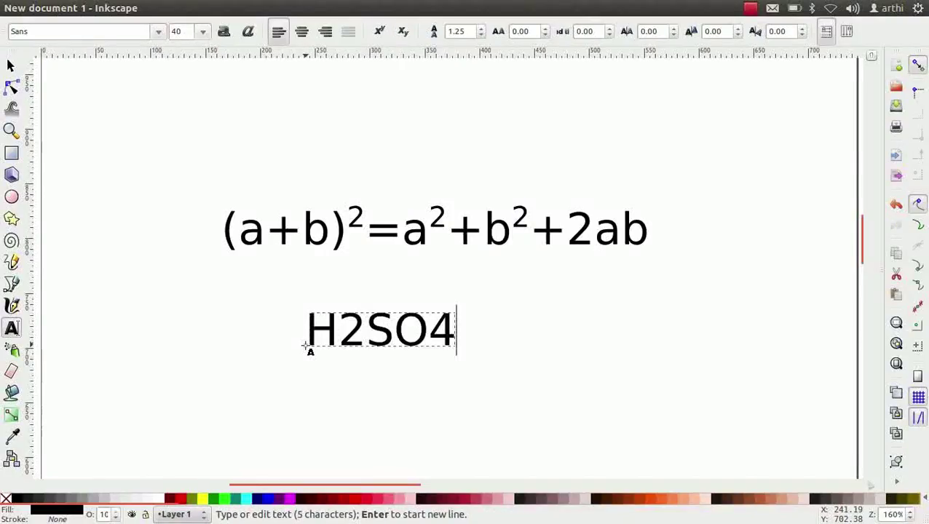
{"action": "scroll", "coordinate": [305, 347], "scroll_direction": "up", "scroll_amount": 2}
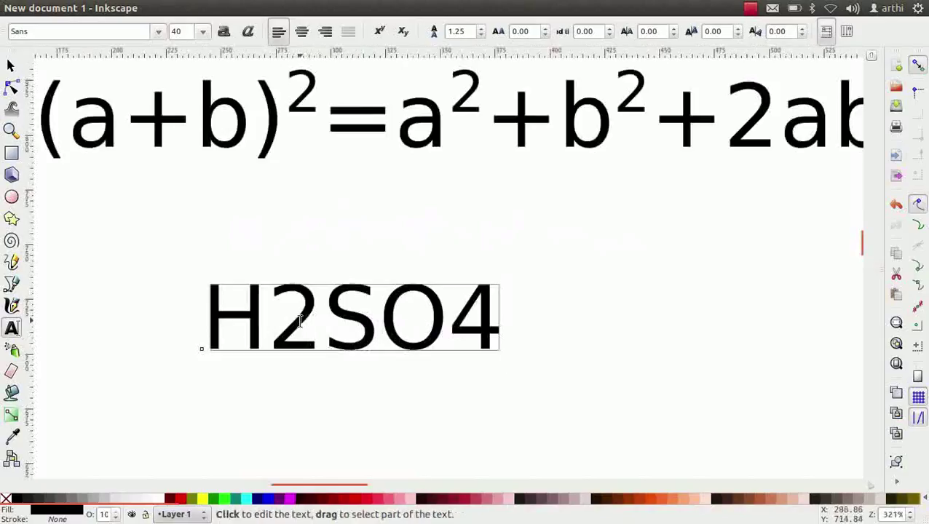
{"action": "left_click_drag", "start_coordinate": [277, 318], "coordinate": [298, 320]}
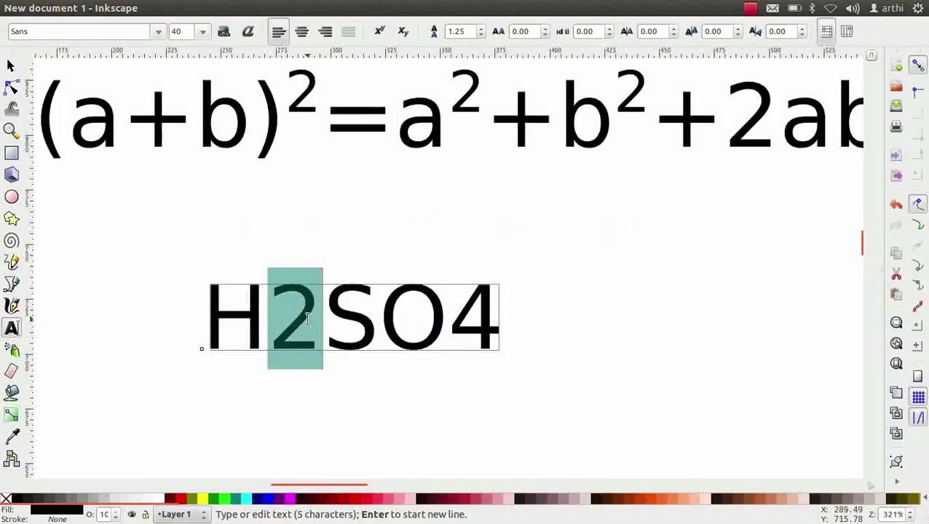
{"action": "left_click", "coordinate": [403, 33]}
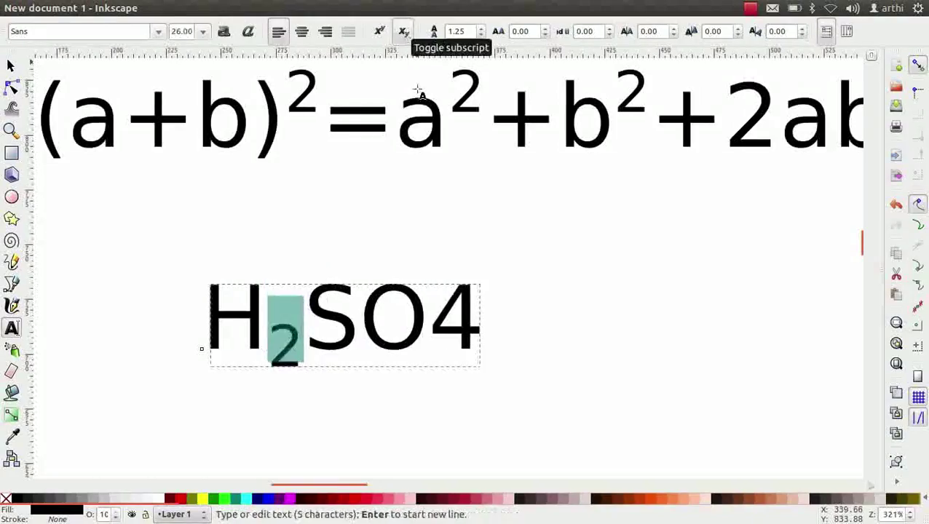
{"action": "left_click_drag", "start_coordinate": [446, 292], "coordinate": [472, 305]}
{"action": "left_click", "coordinate": [402, 33]}
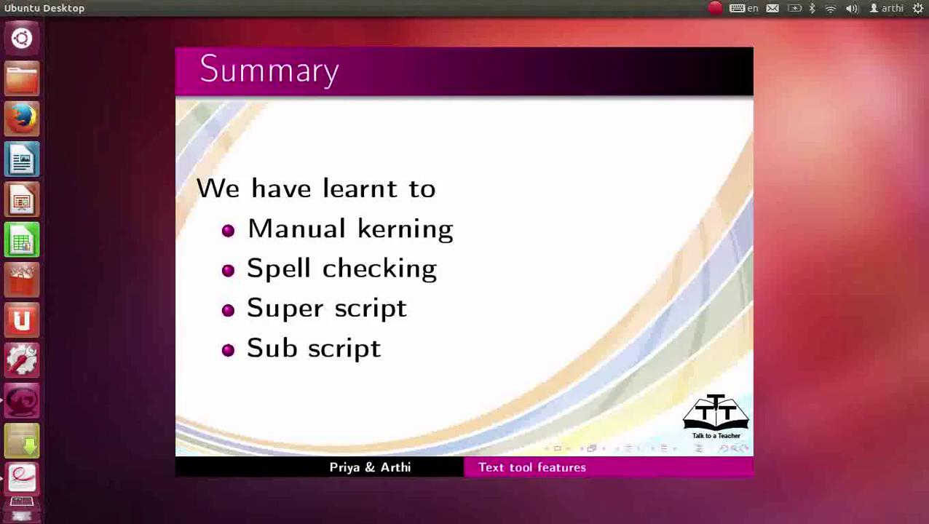
{"action": "key", "text": "Page_Down"}
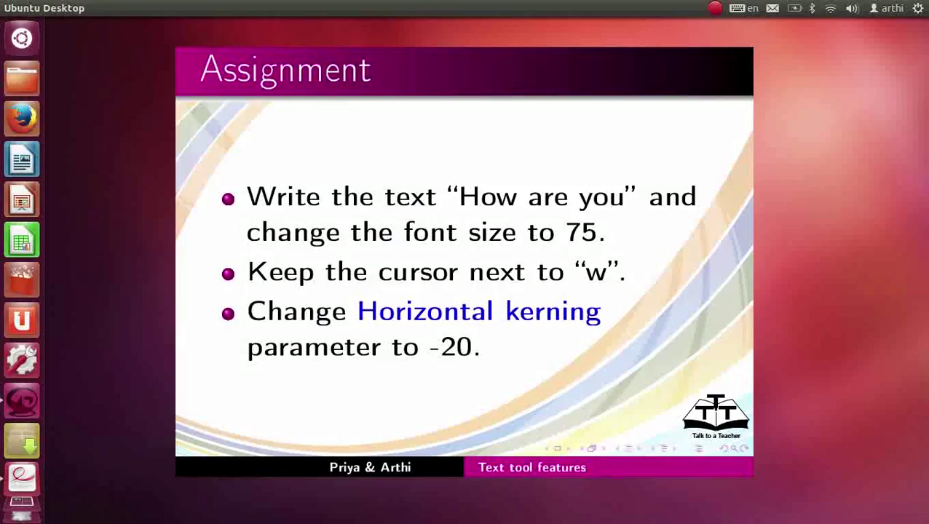
{"action": "key", "text": "Page_Down"}
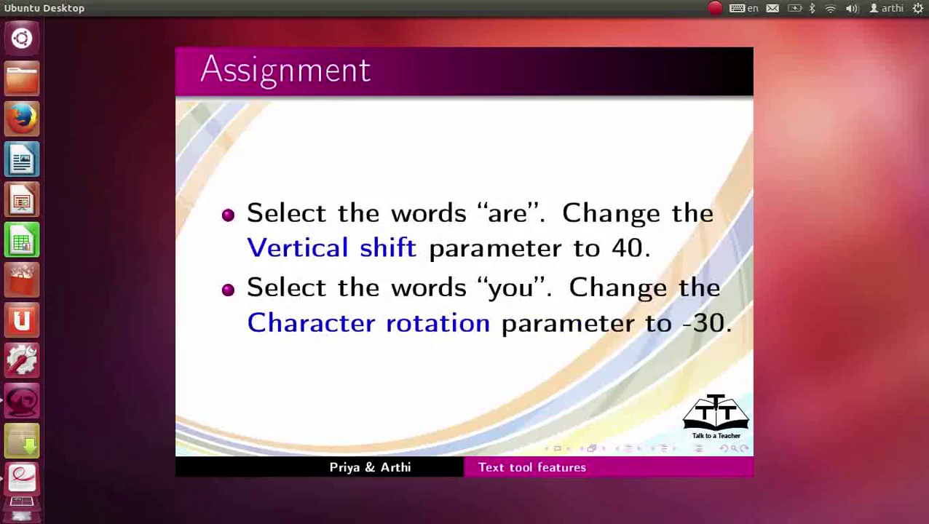